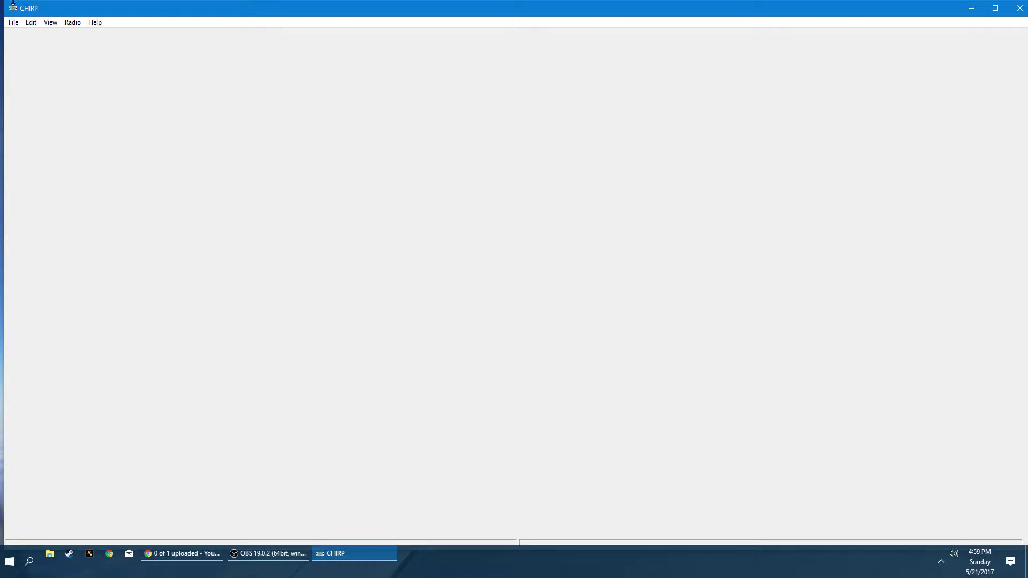
- Open the 82hpimg radio image from the Desktop and examine the Duplex setting of memory 1
left_click(14, 23)
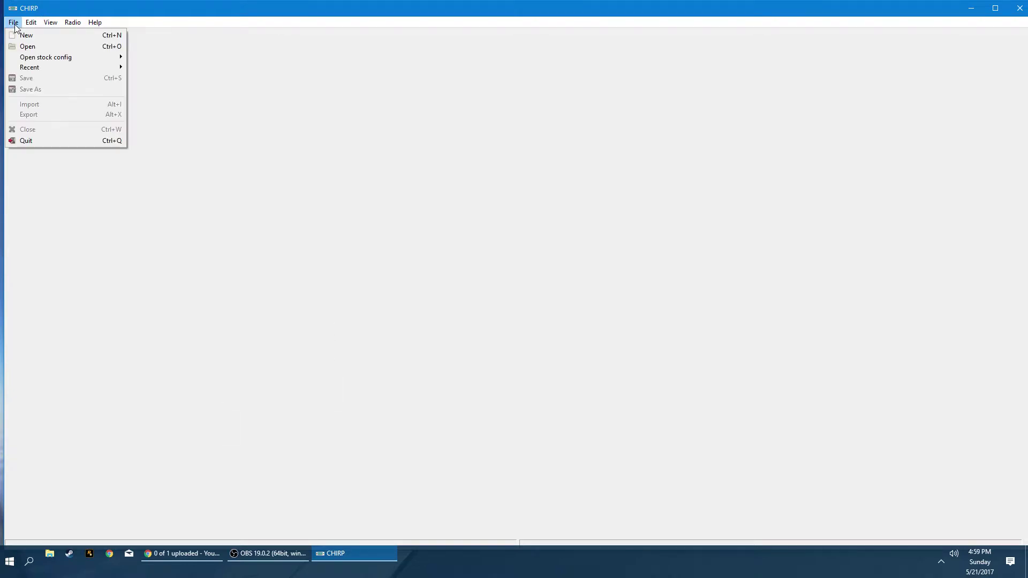
left_click(35, 47)
left_click(130, 143)
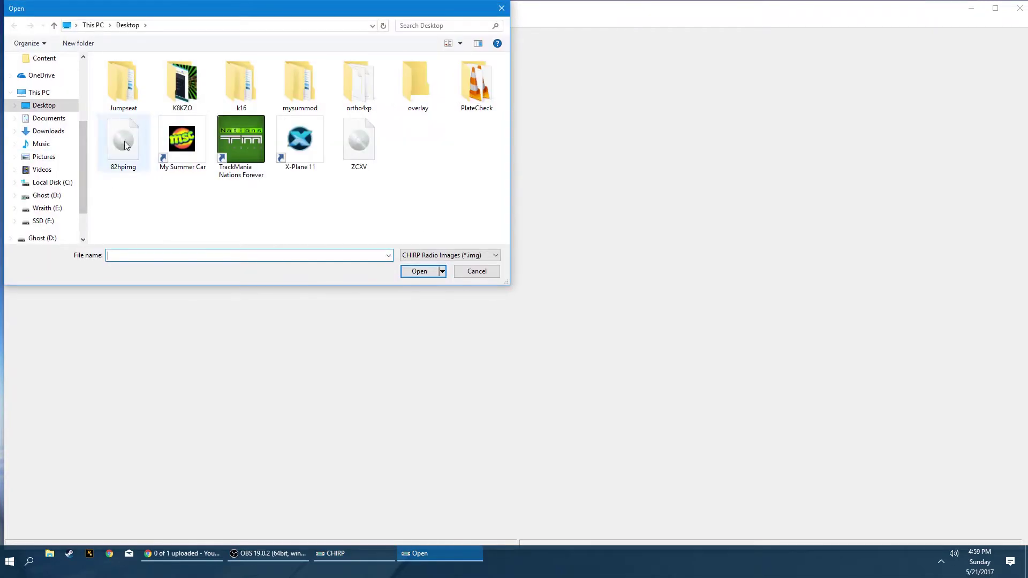
left_click(419, 272)
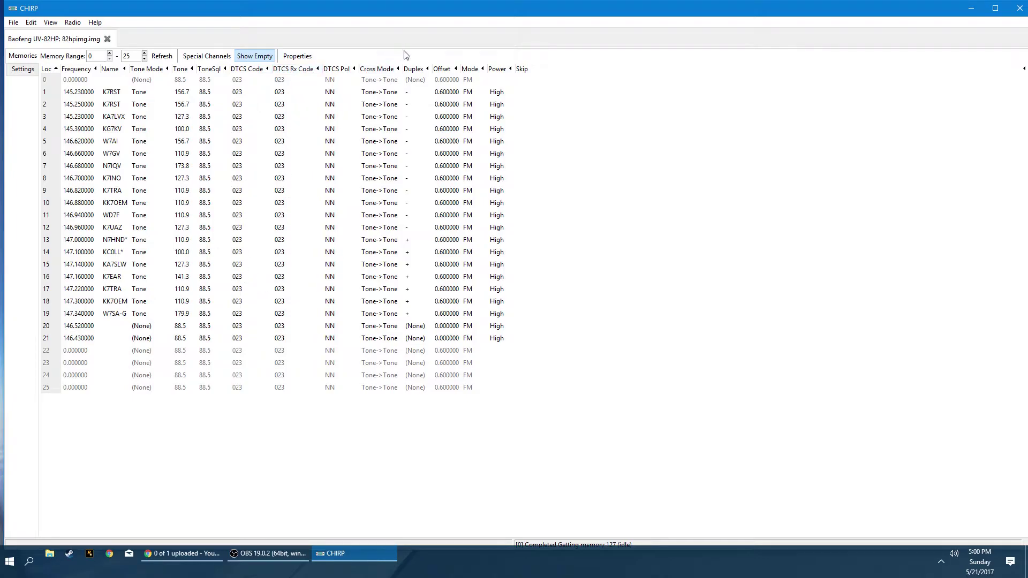
left_click(391, 95)
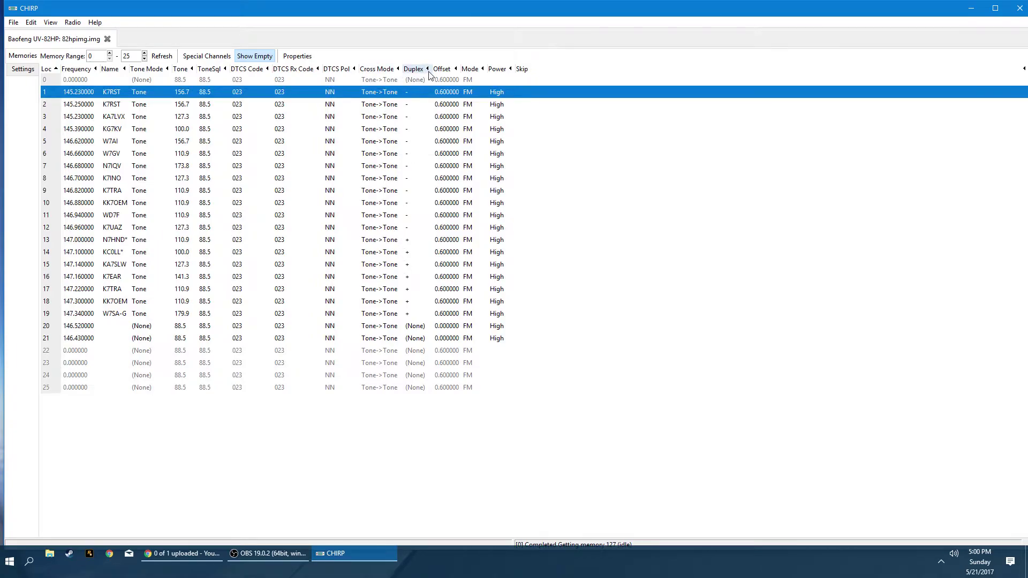
left_click(414, 98)
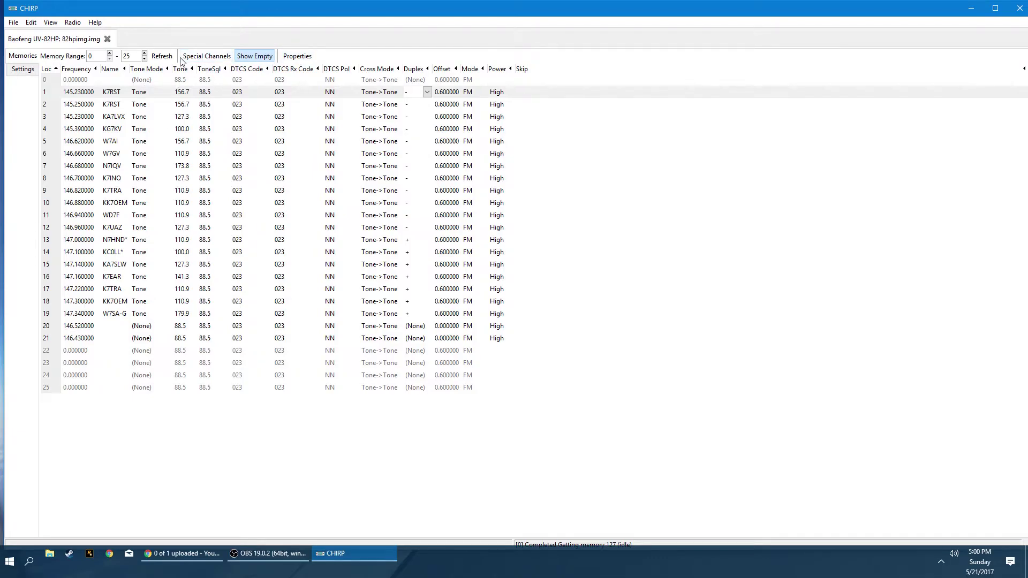
- Open the radio's basic settings and examine the Carrier Squelch Level and Battery Saver options
left_click(26, 73)
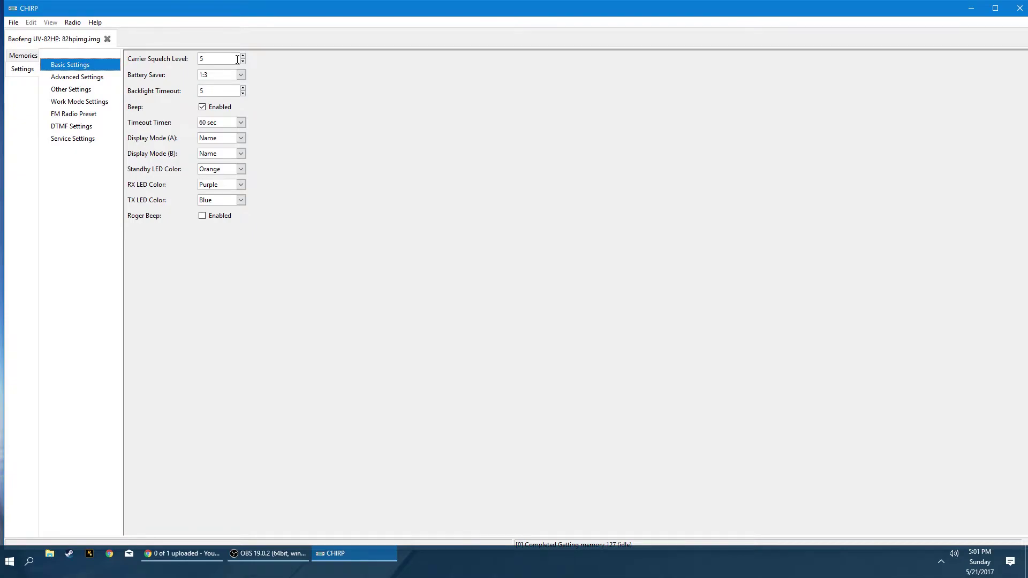
left_click(208, 58)
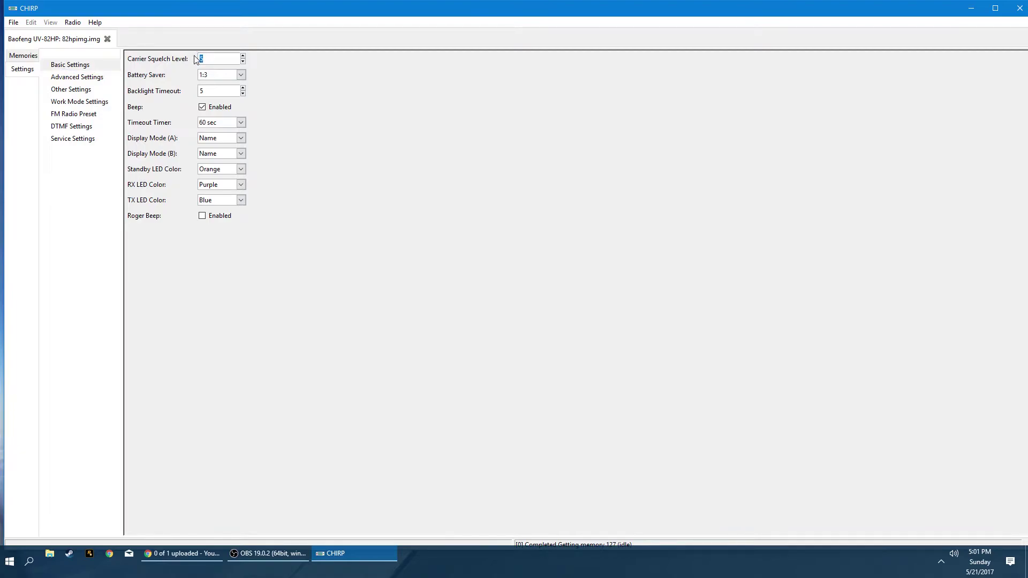
type("9")
key("BackSpace")
left_click(242, 75)
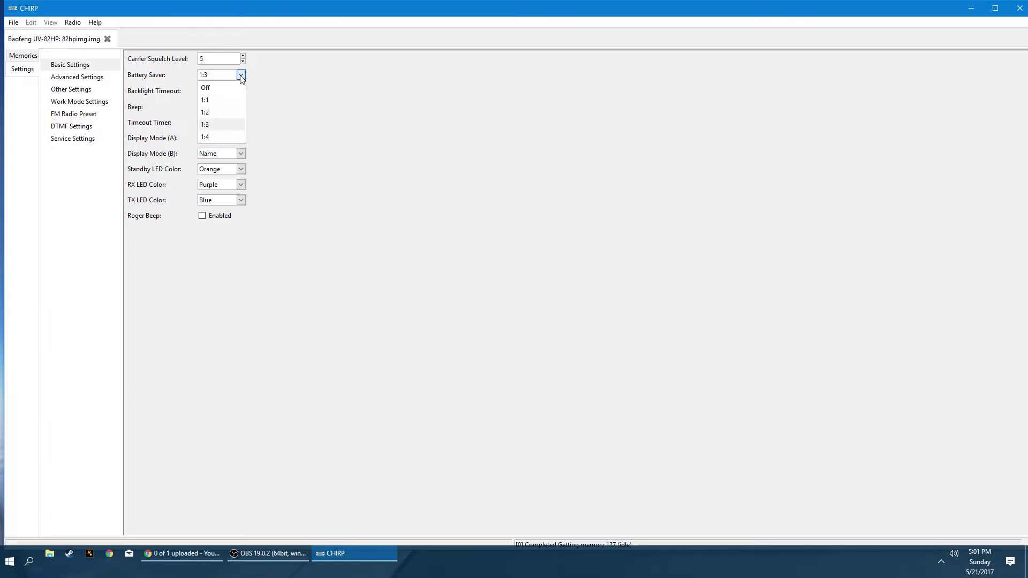
left_click(220, 127)
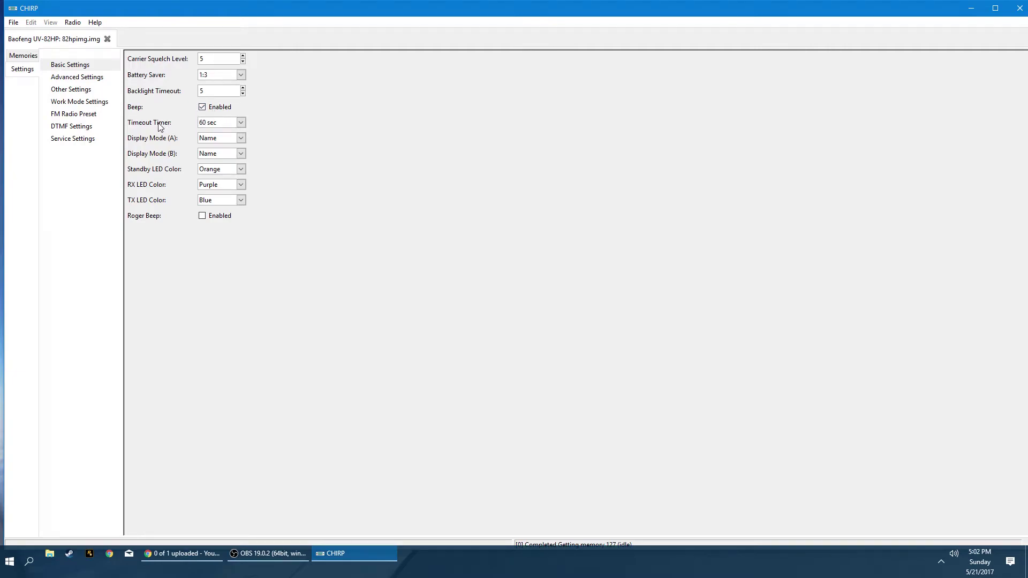
- Set the Timeout Timer to 180 sec and choose Name for Display Mode (A)
left_click(227, 127)
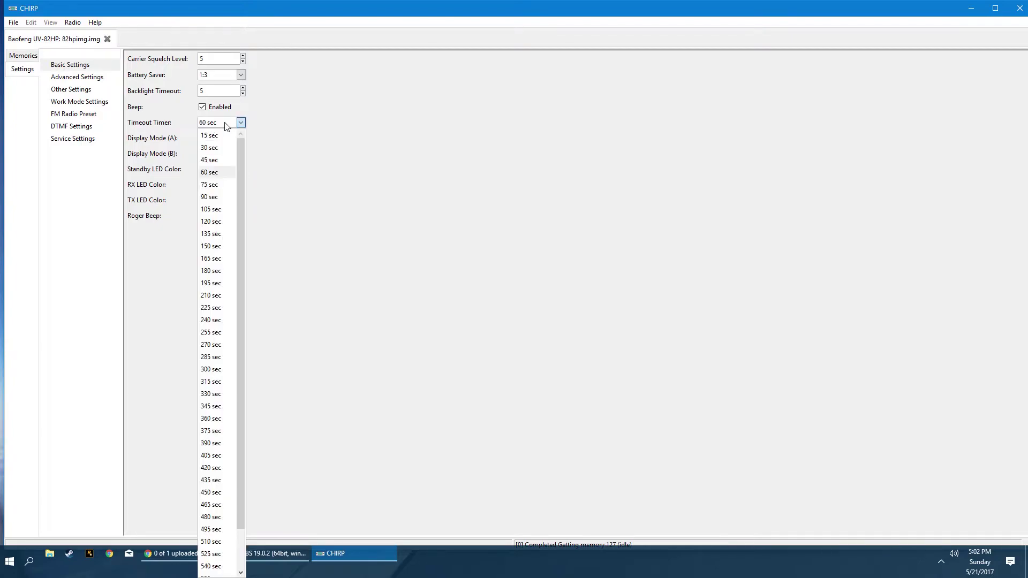
left_click(217, 274)
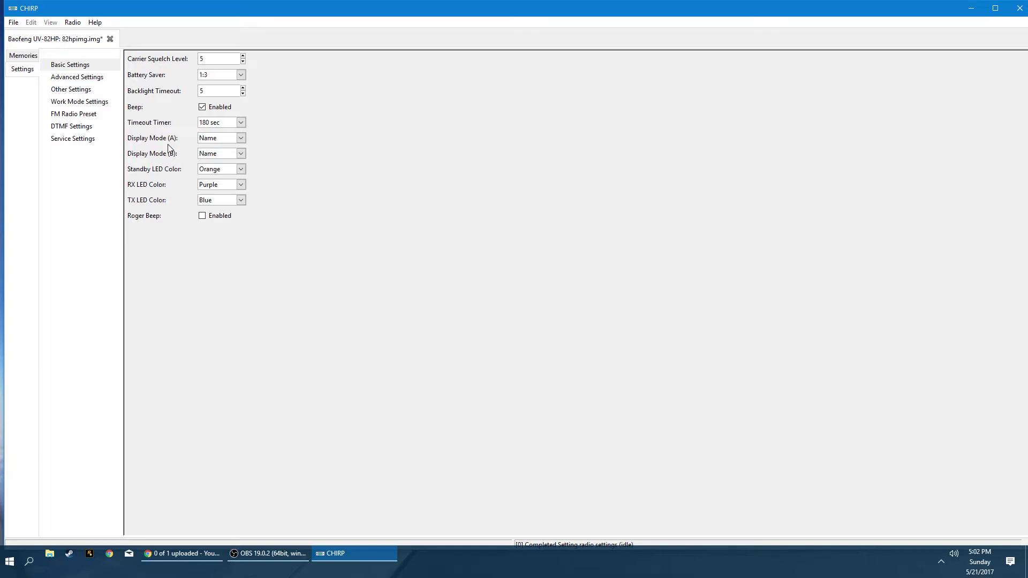
left_click(241, 138)
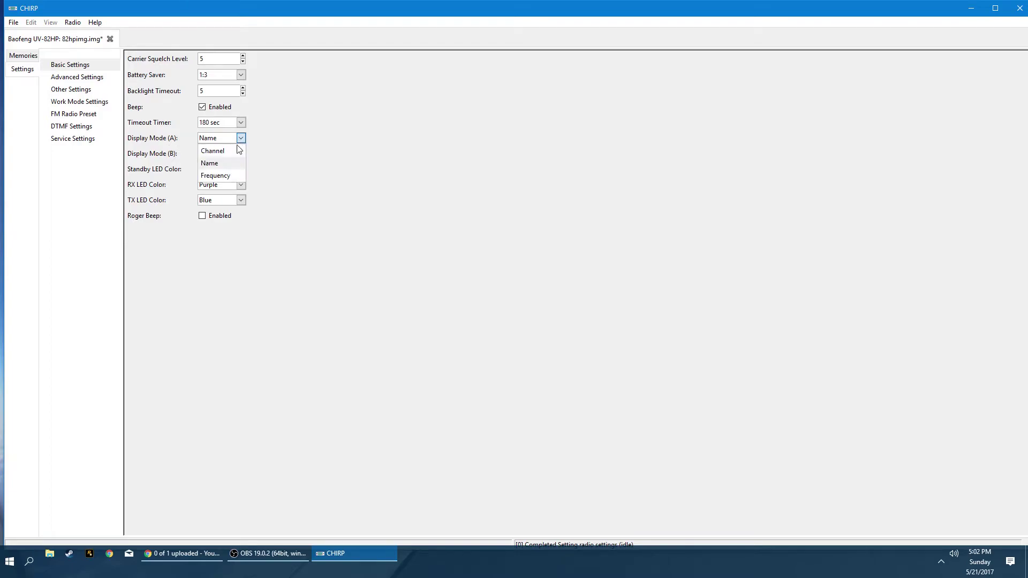
left_click(215, 164)
- Check the Name column in the memory list and set Display Mode (A) to Frequency in the basic settings
left_click(23, 55)
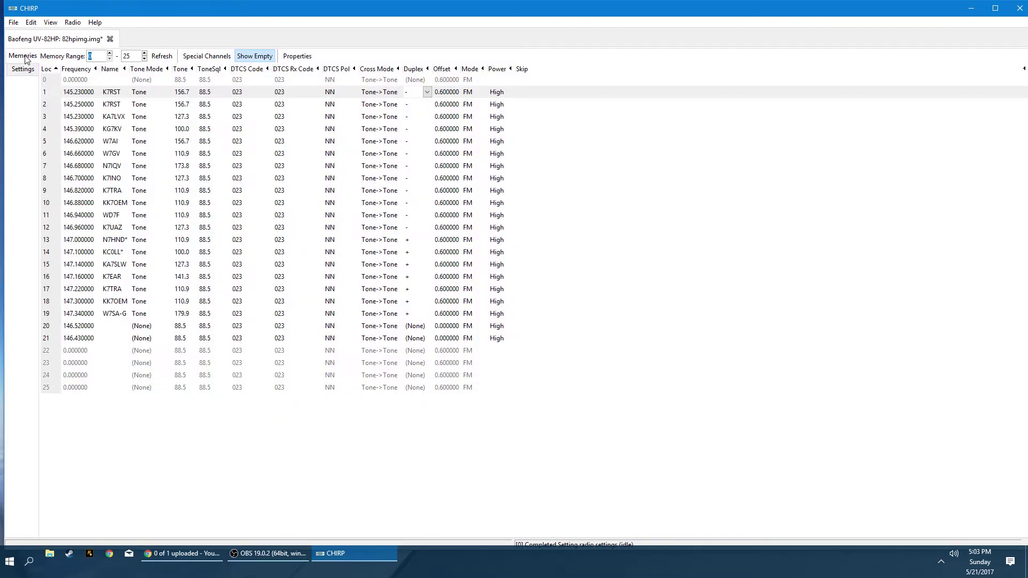
left_click(113, 107)
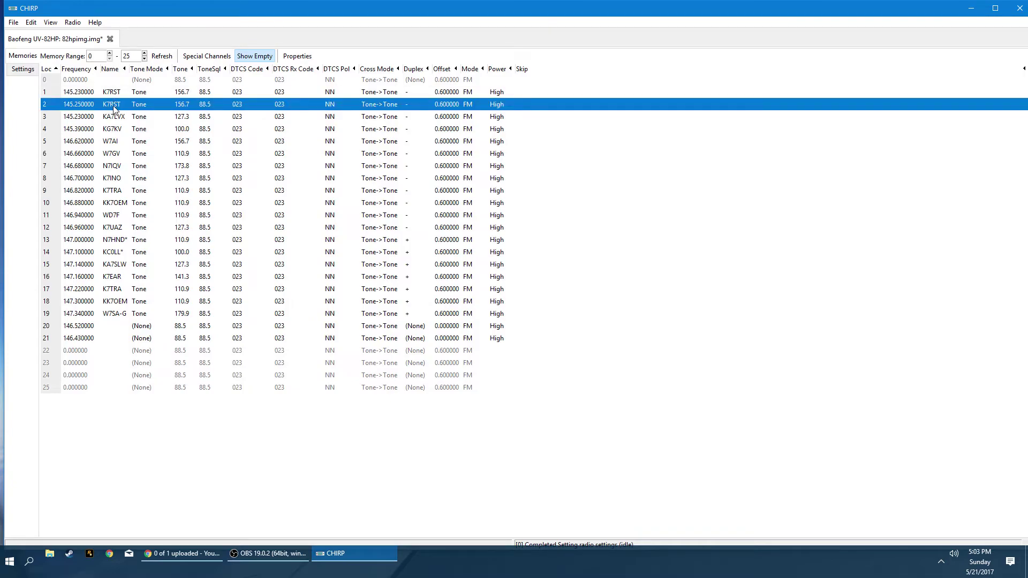
left_click(31, 70)
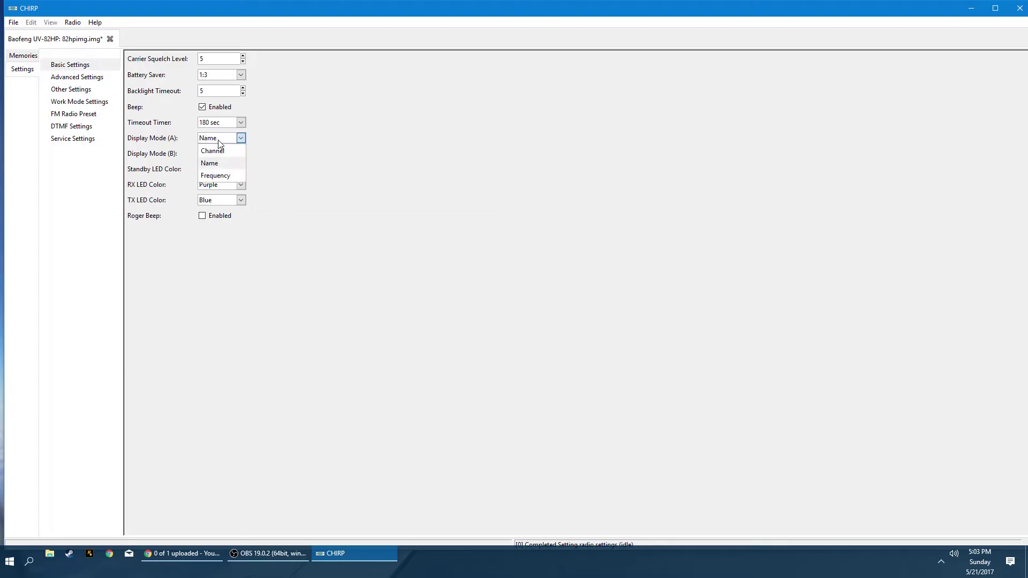
left_click(217, 139)
left_click(223, 176)
- Compare the frequency and name of memory 2 in the memory list, and set Display Mode (A) back to Name
left_click(24, 56)
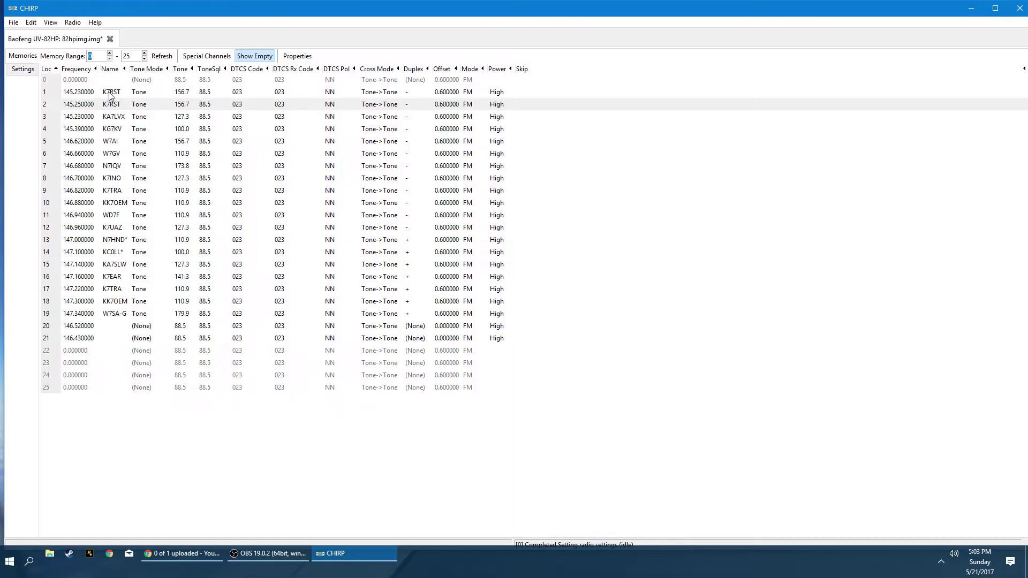
left_click(80, 107)
left_click(118, 110)
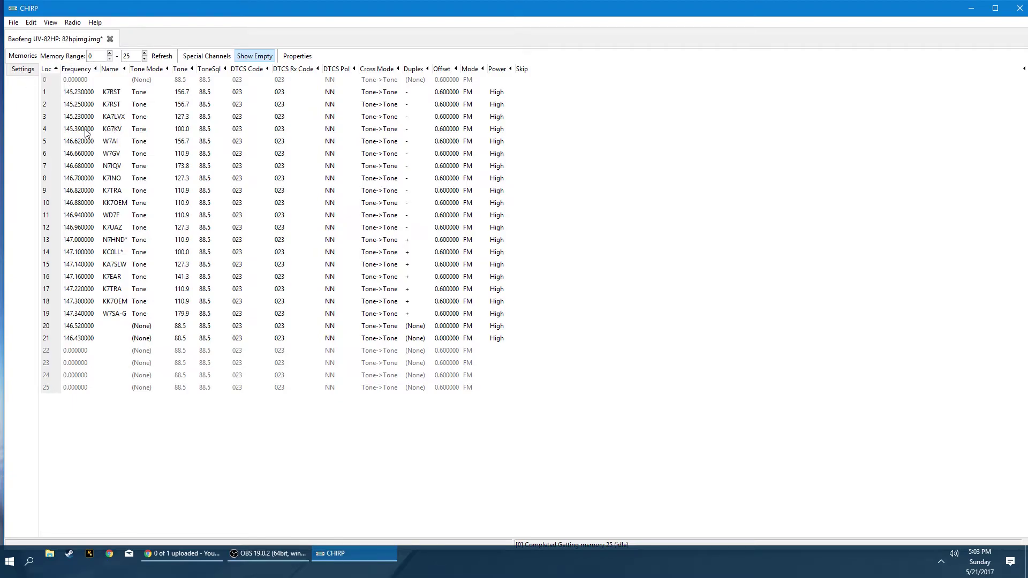
left_click(16, 71)
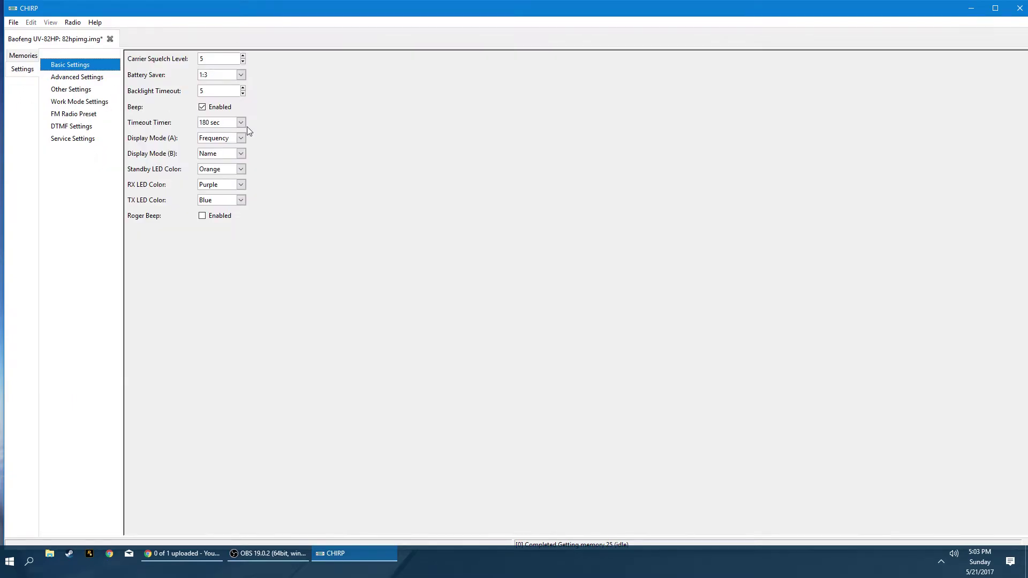
left_click(209, 140)
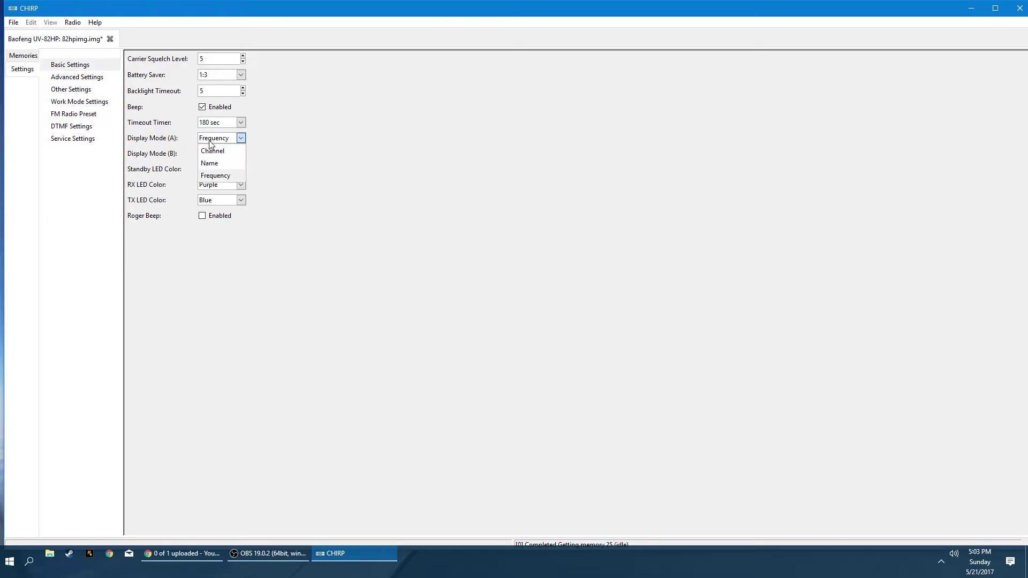
left_click(209, 163)
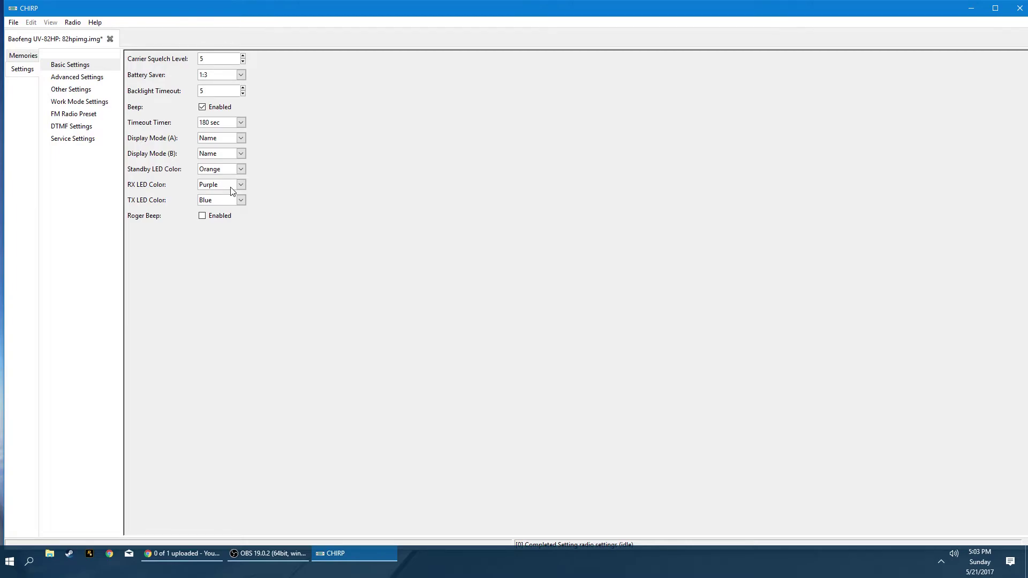
- Look through the available colors for the Standby, RX and TX LED settings
left_click(241, 170)
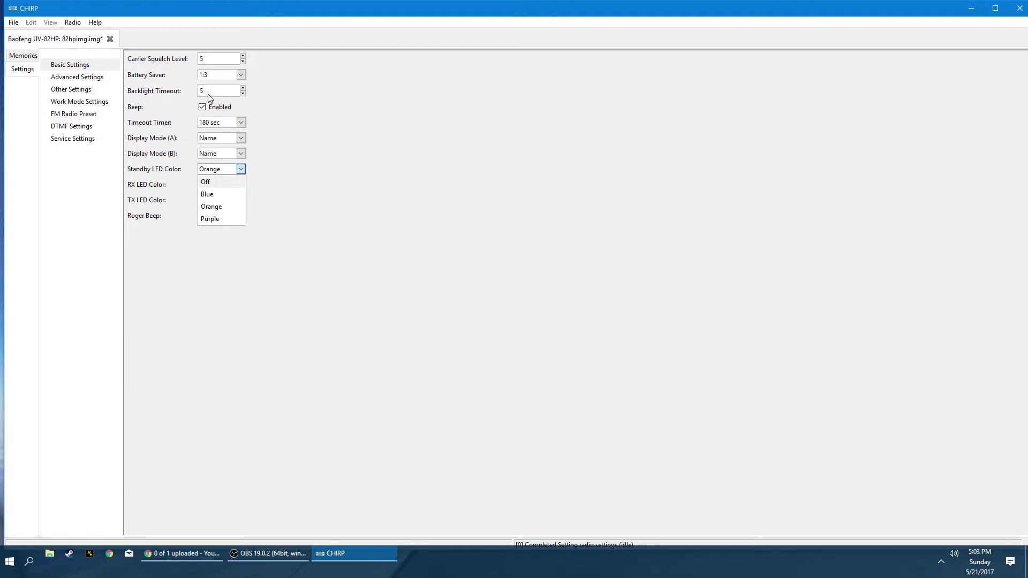
left_click(219, 207)
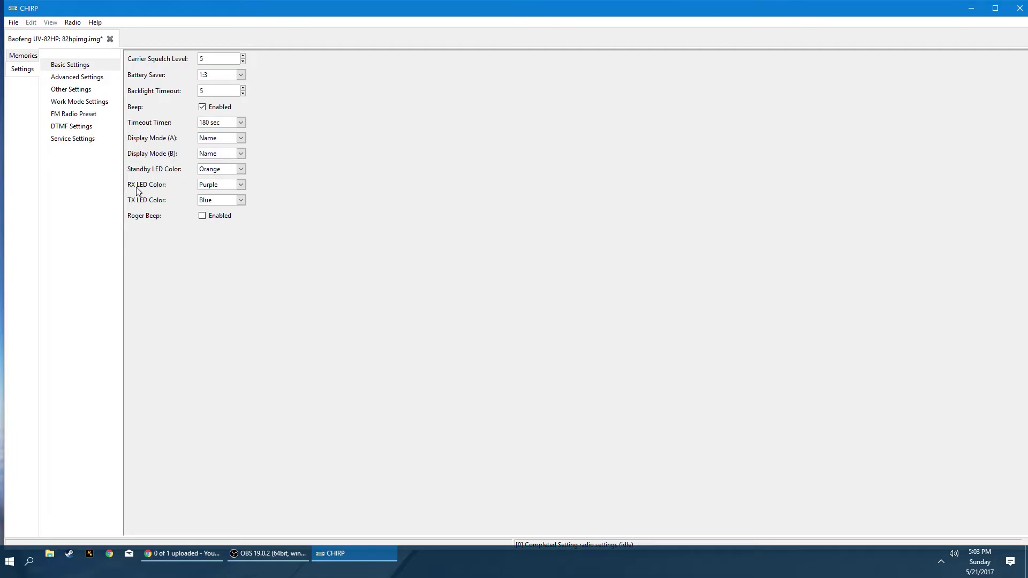
left_click(207, 185)
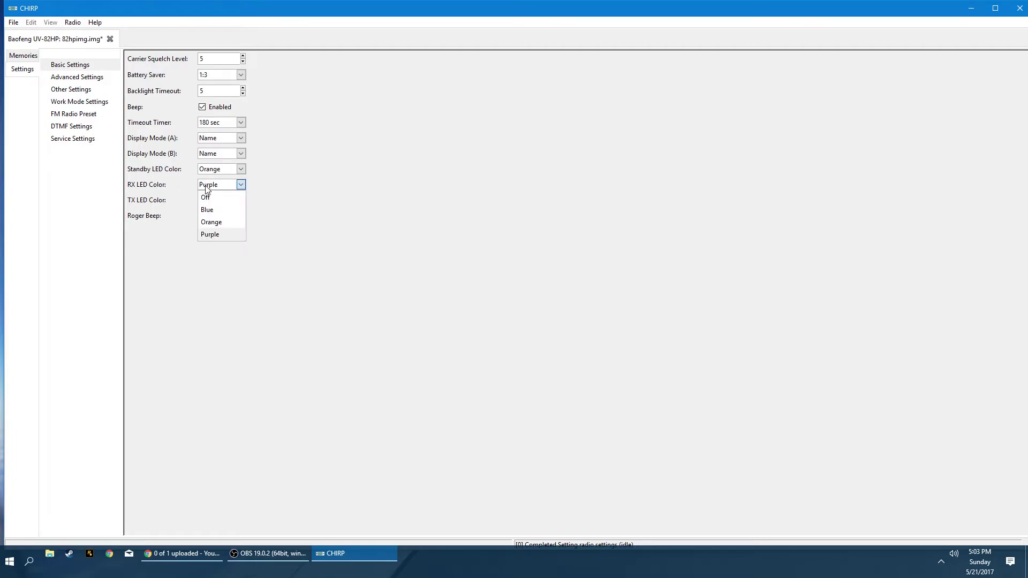
left_click(213, 212)
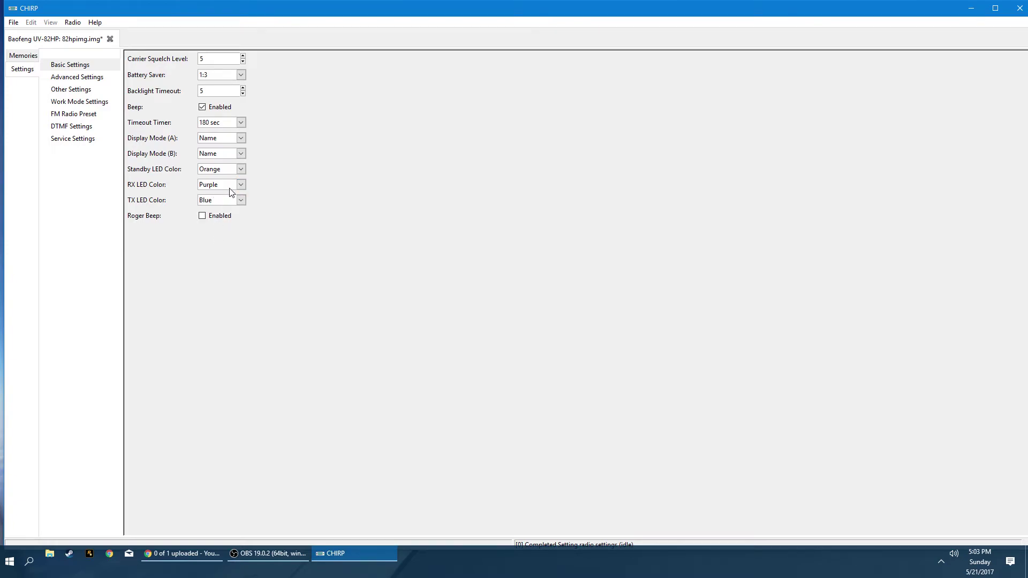
left_click(231, 202)
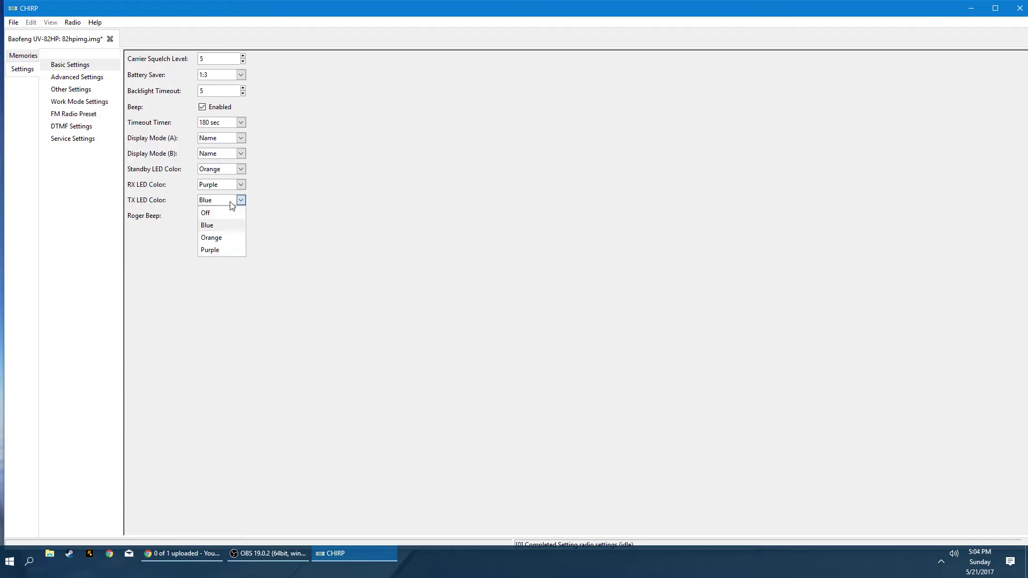
left_click(225, 228)
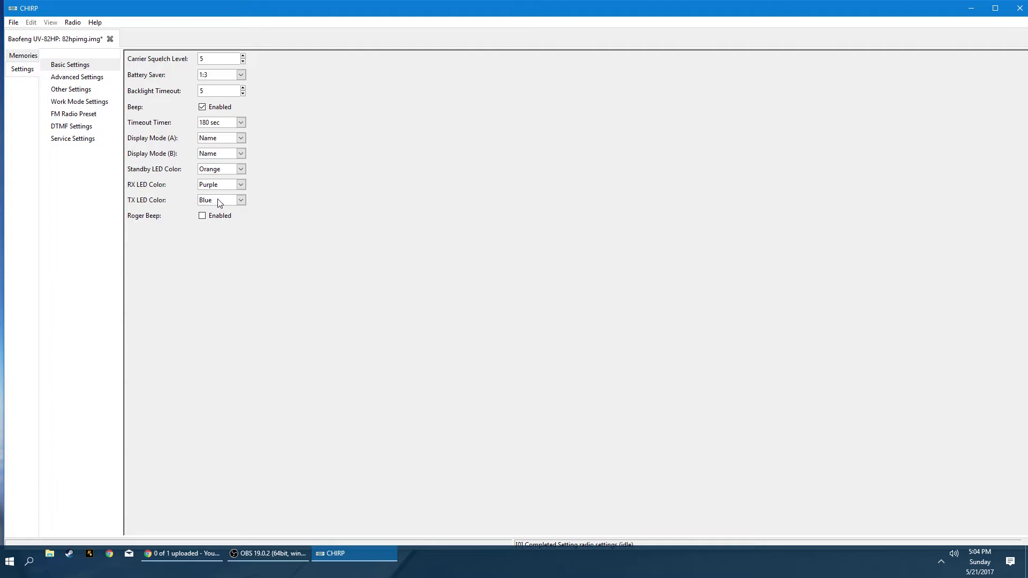
left_click(222, 203)
left_click(222, 214)
- Open the advanced settings and look through the Dual Watch TX Priority and Alarm Mode options
left_click(83, 78)
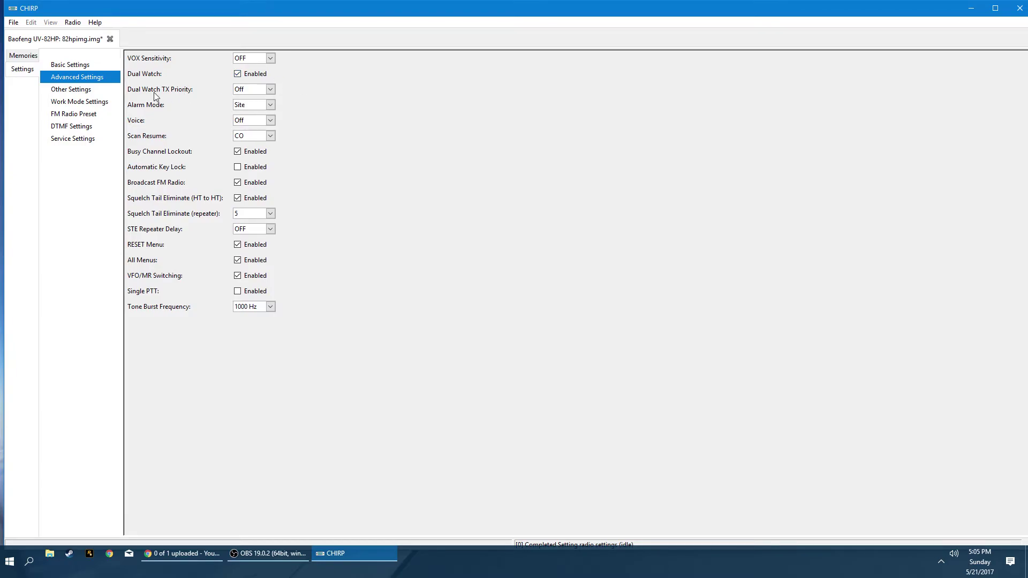
left_click(261, 90)
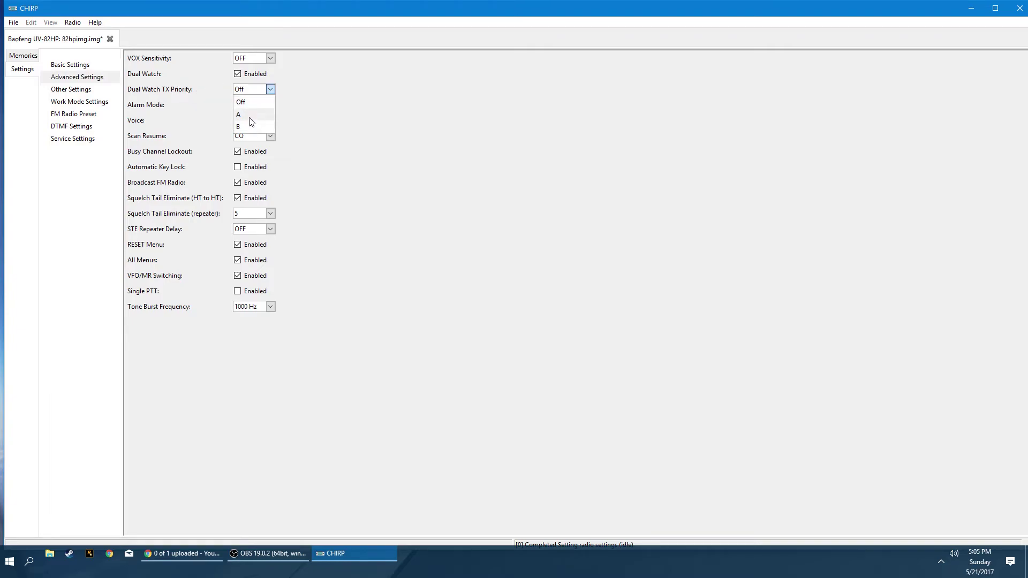
left_click(254, 93)
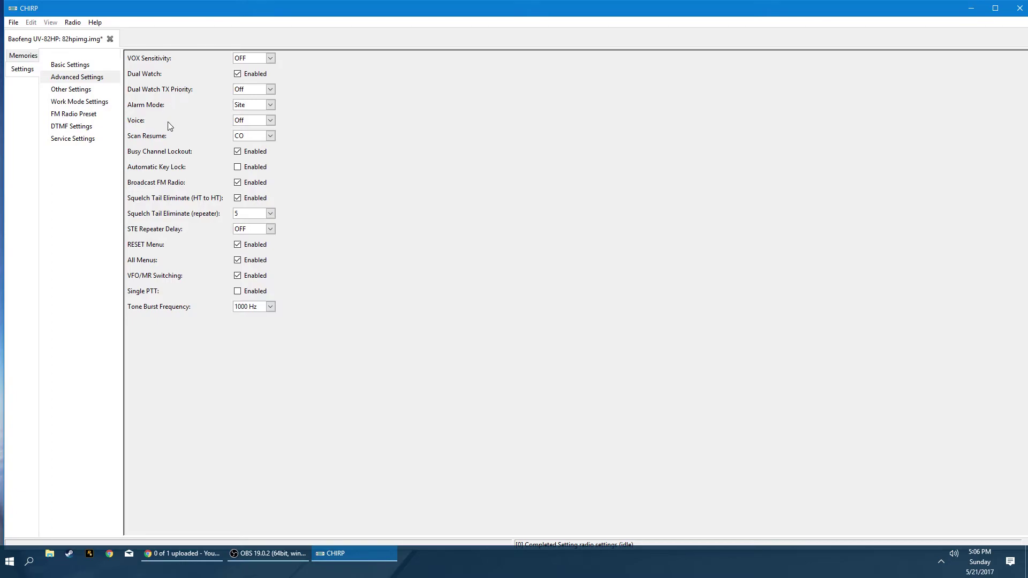
left_click(268, 106)
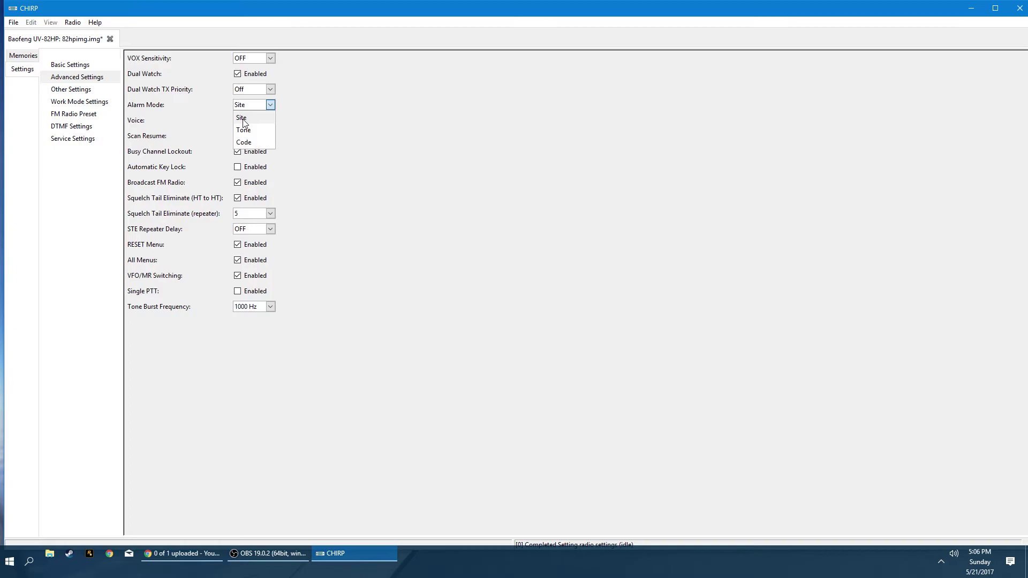
left_click(242, 118)
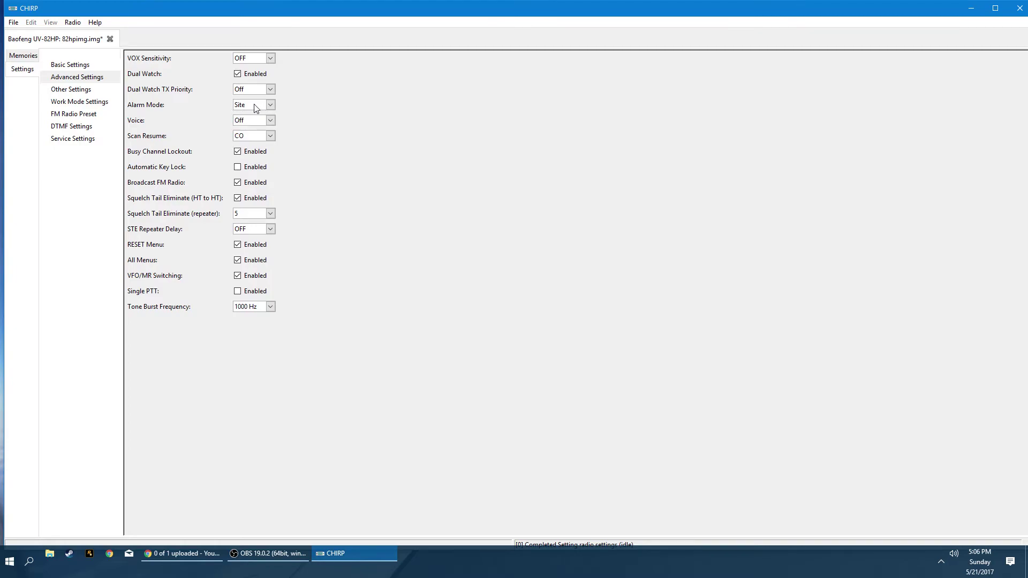
left_click(252, 105)
left_click(255, 118)
- Look through the Voice and Scan Resume options in the advanced settings
left_click(239, 121)
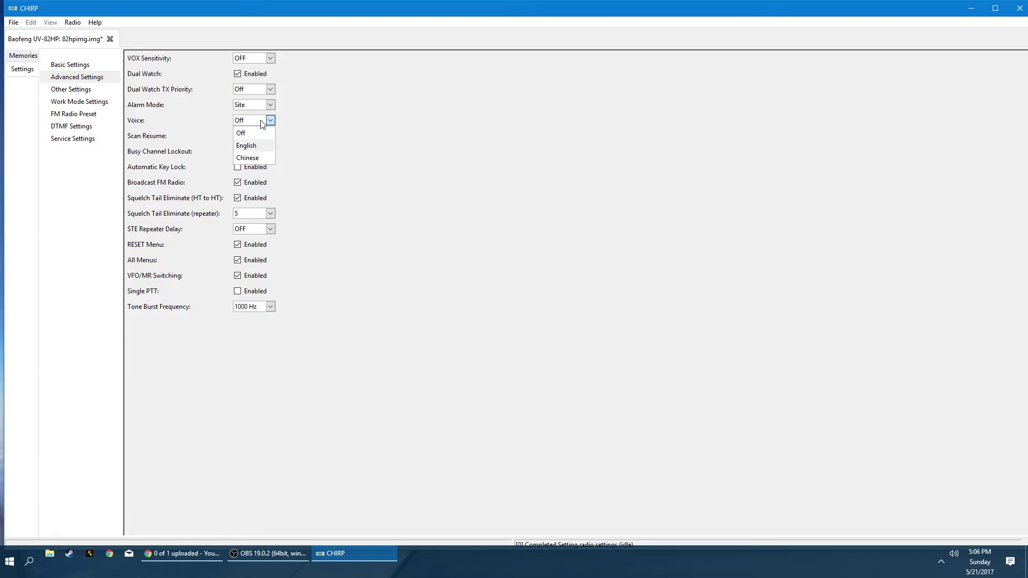
left_click(252, 147)
left_click(247, 121)
left_click(249, 134)
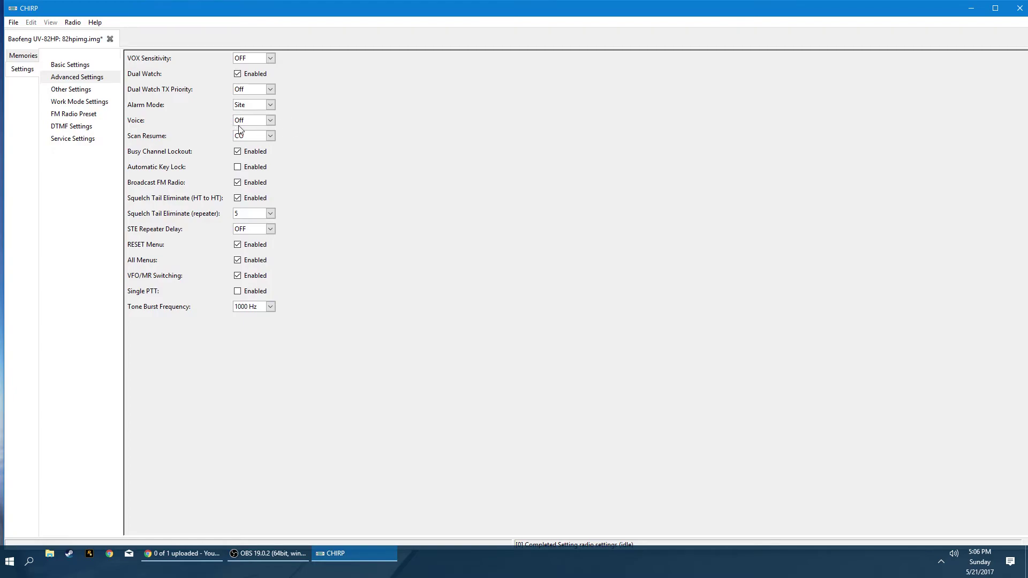
left_click(254, 137)
left_click(253, 138)
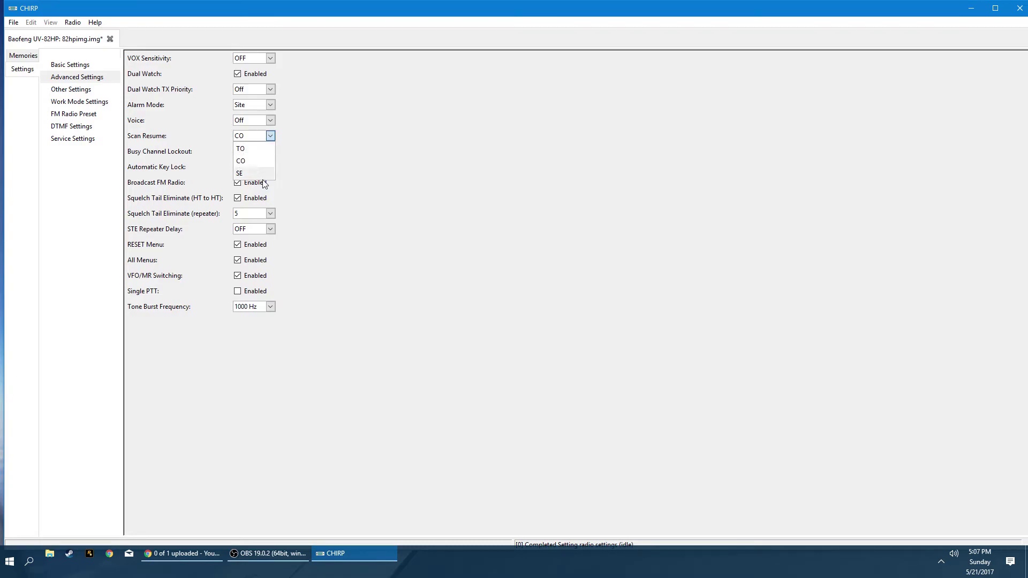
left_click(256, 161)
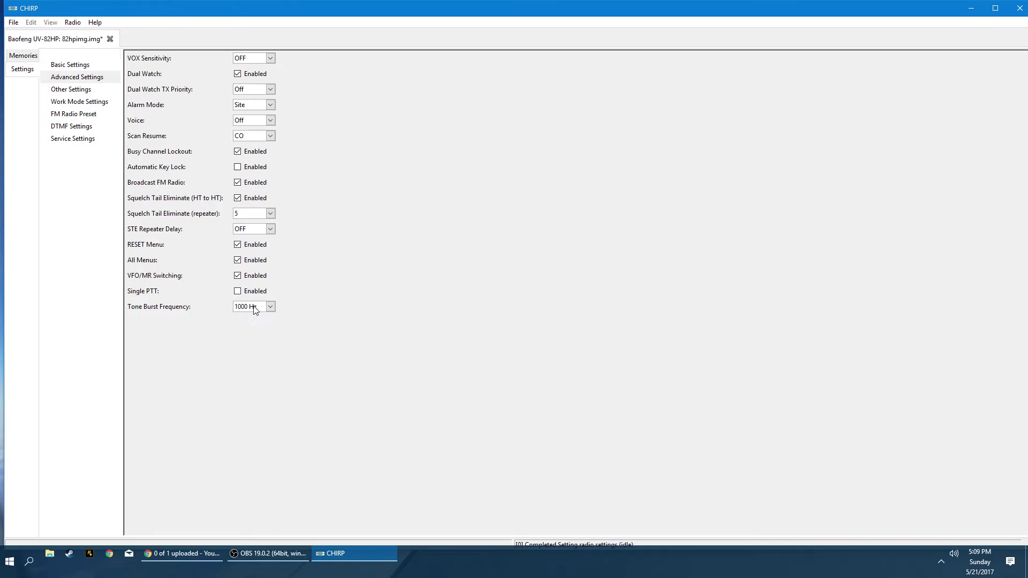
- Open the other settings and review the power-on message text, the Power-On Message options, and the VHF lower and upper limits
left_click(57, 89)
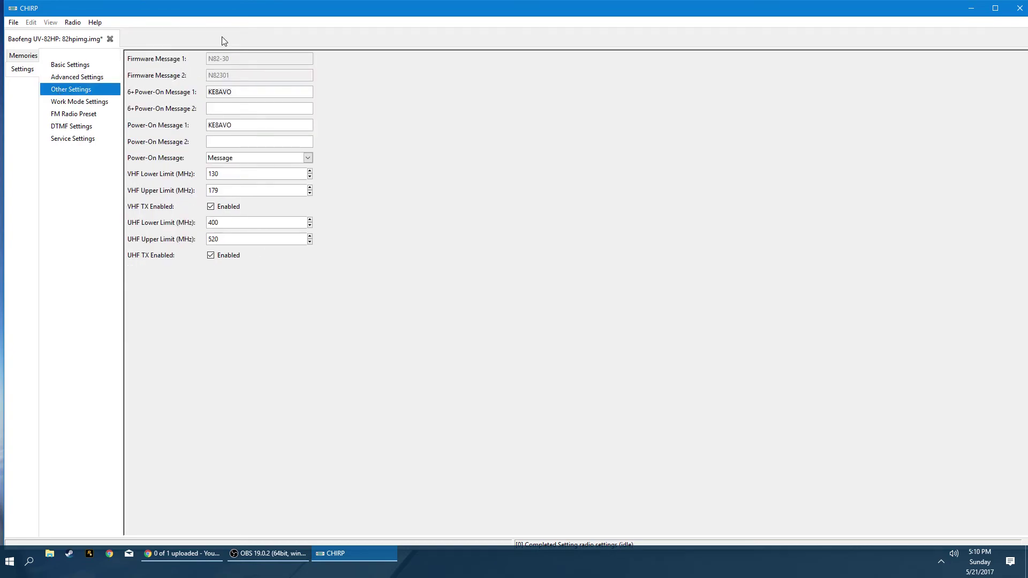
left_click_drag(257, 95, 208, 94)
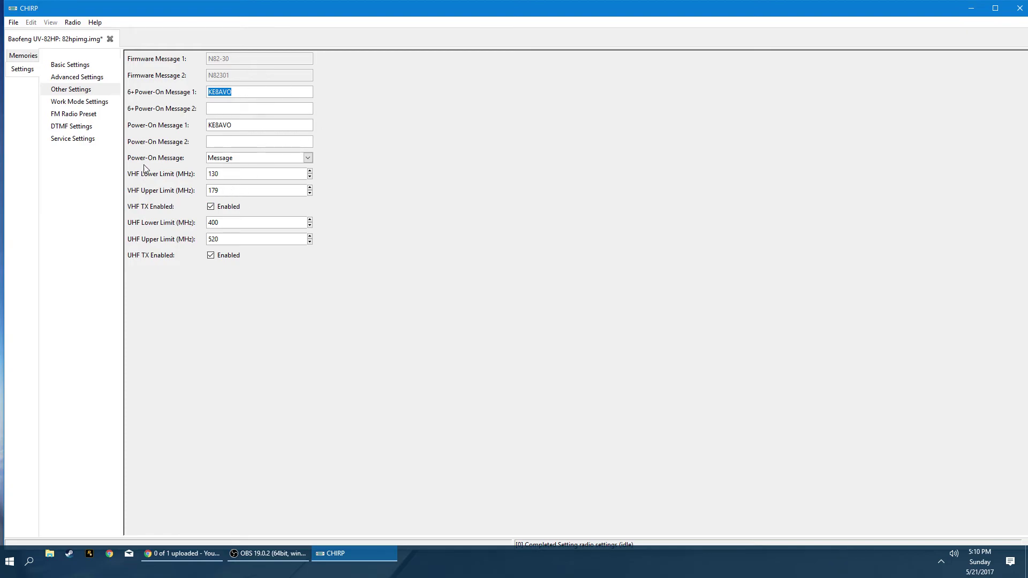
left_click(244, 161)
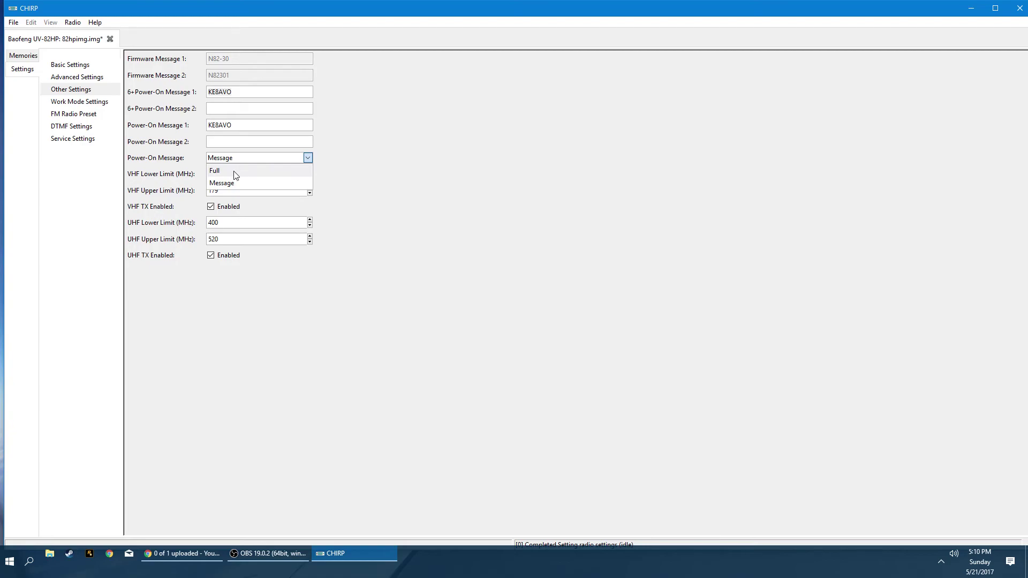
left_click(228, 185)
left_click(252, 156)
left_click(230, 183)
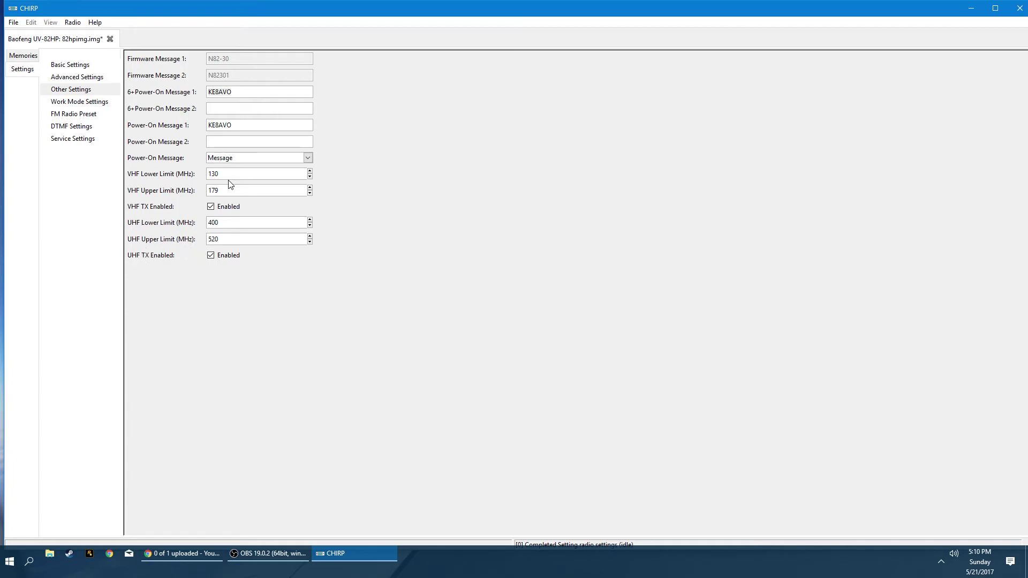
double_click(213, 174)
double_click(217, 190)
- Open the work mode settings and look through the VFO A Power, VFO B Power and VFO/MR Mode options
left_click(84, 105)
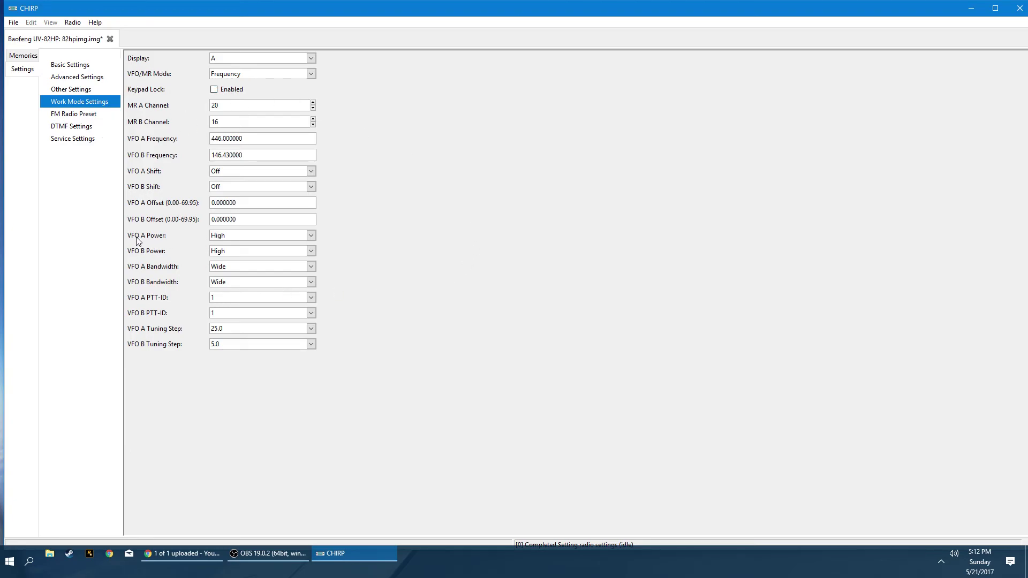
left_click(220, 238)
left_click(219, 238)
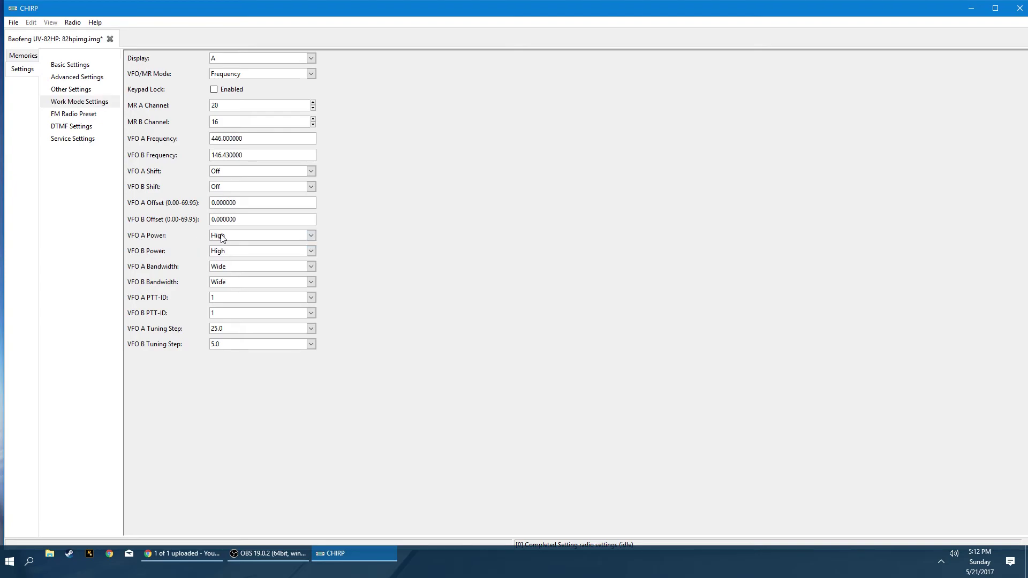
left_click(224, 251)
left_click(224, 252)
left_click(237, 74)
left_click(240, 77)
- Set the FM radio preset to 107.7 MHz
left_click(76, 114)
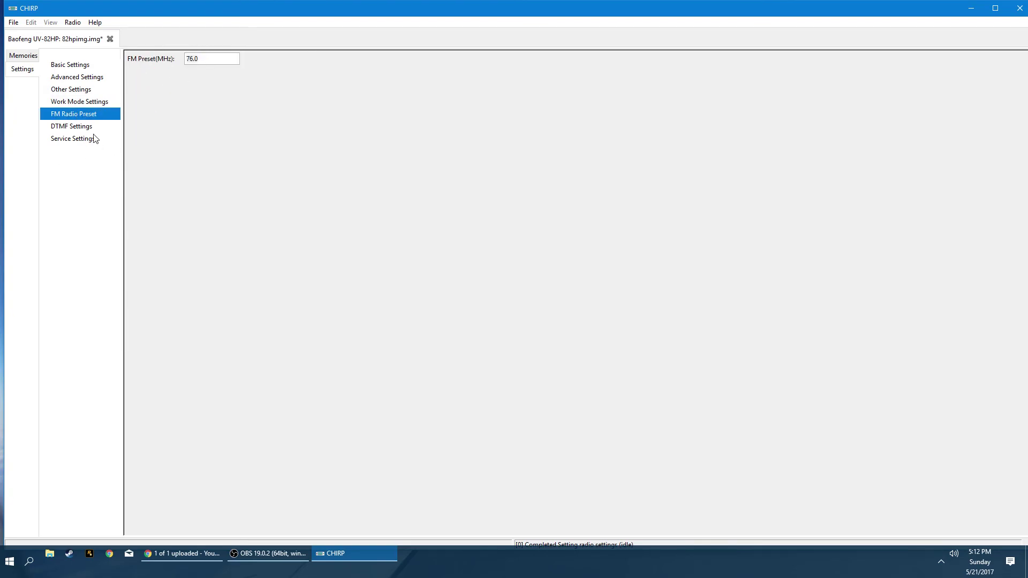
triple_click(207, 59)
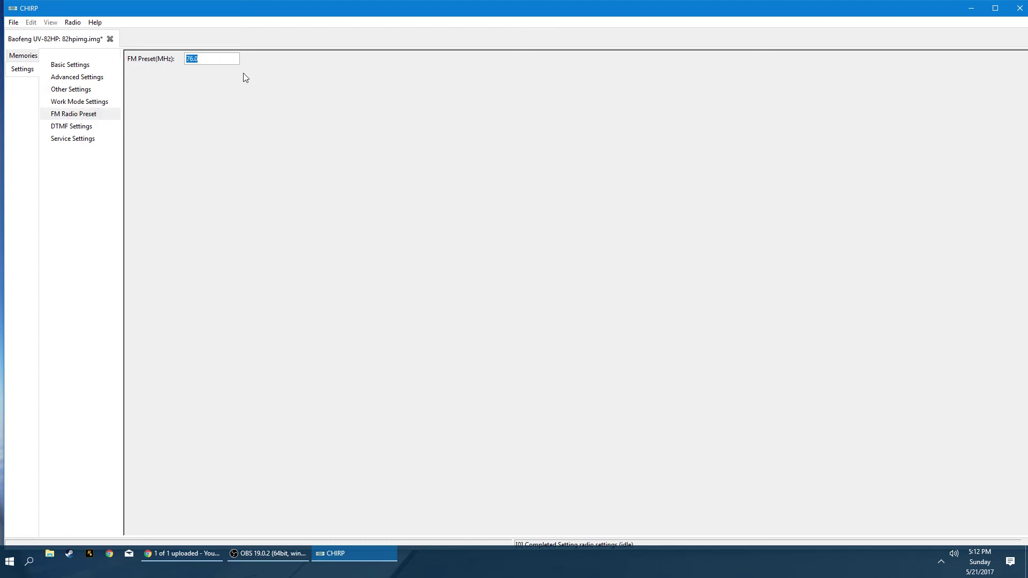
type("107.7")
- Review the DTMF codes and the service squelch levels, and recheck the other, advanced and basic settings and the memory list
left_click(87, 130)
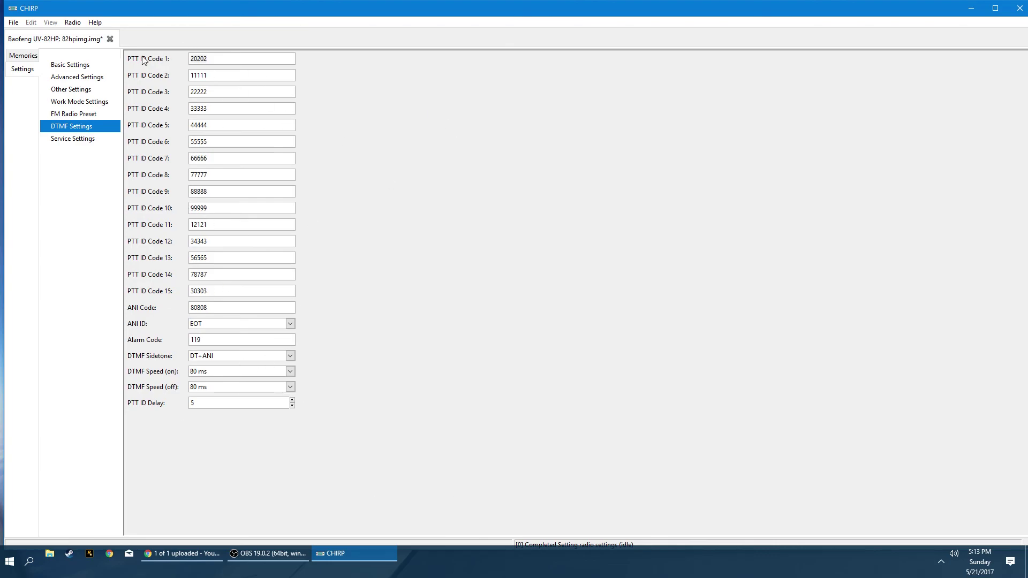
left_click(92, 141)
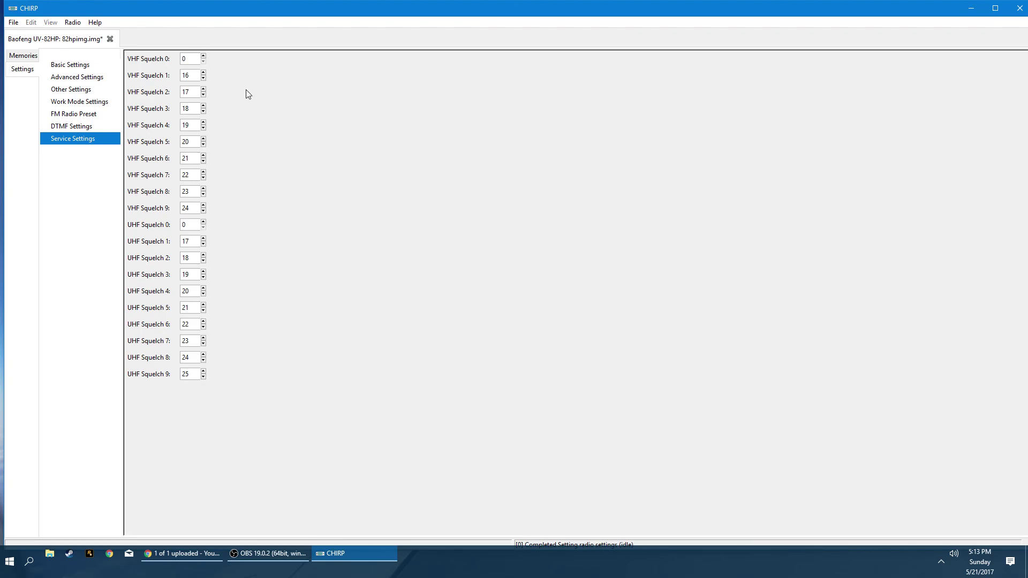
left_click(90, 127)
left_click(88, 114)
left_click(85, 89)
left_click(83, 77)
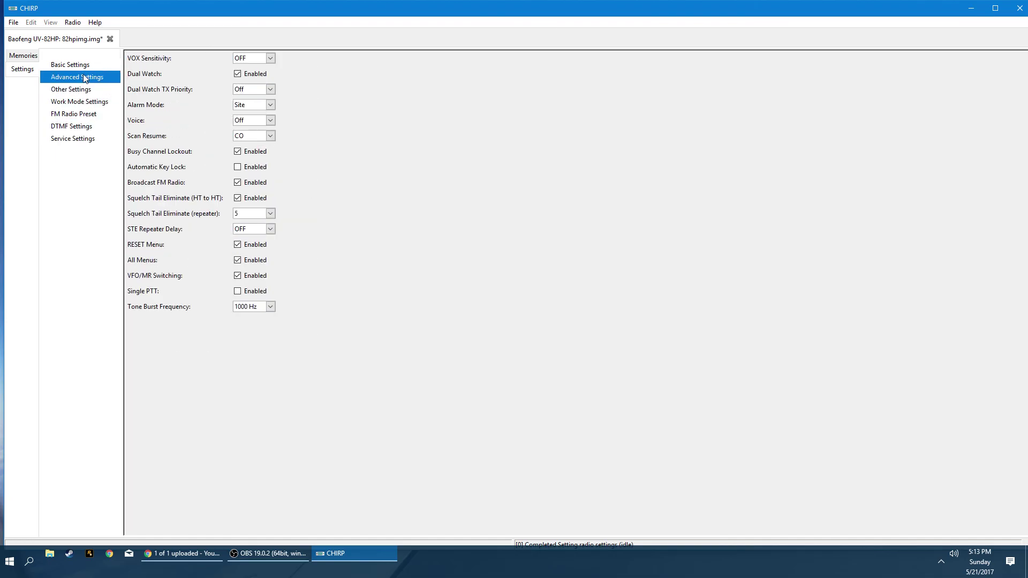
left_click(82, 65)
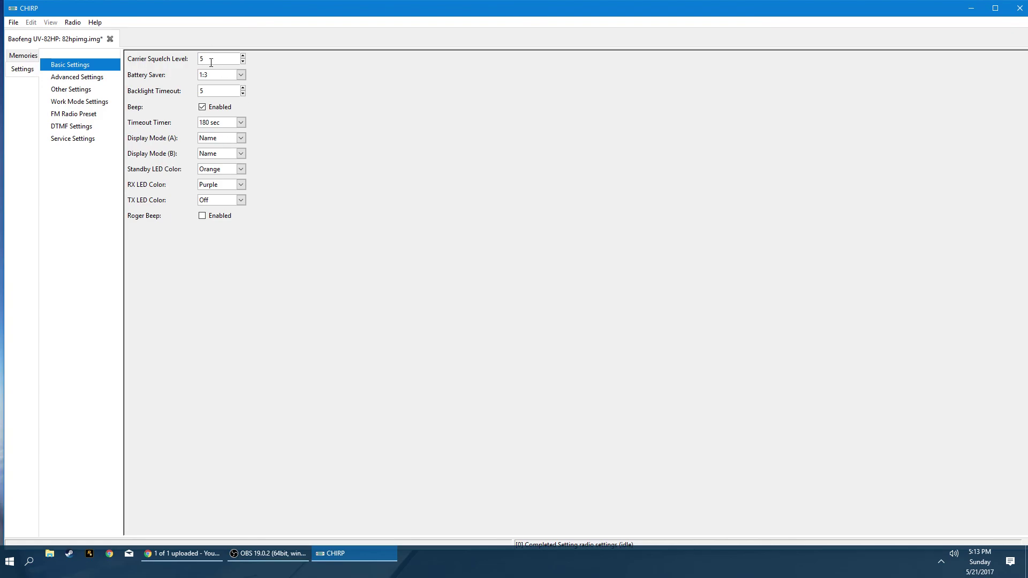
left_click(23, 56)
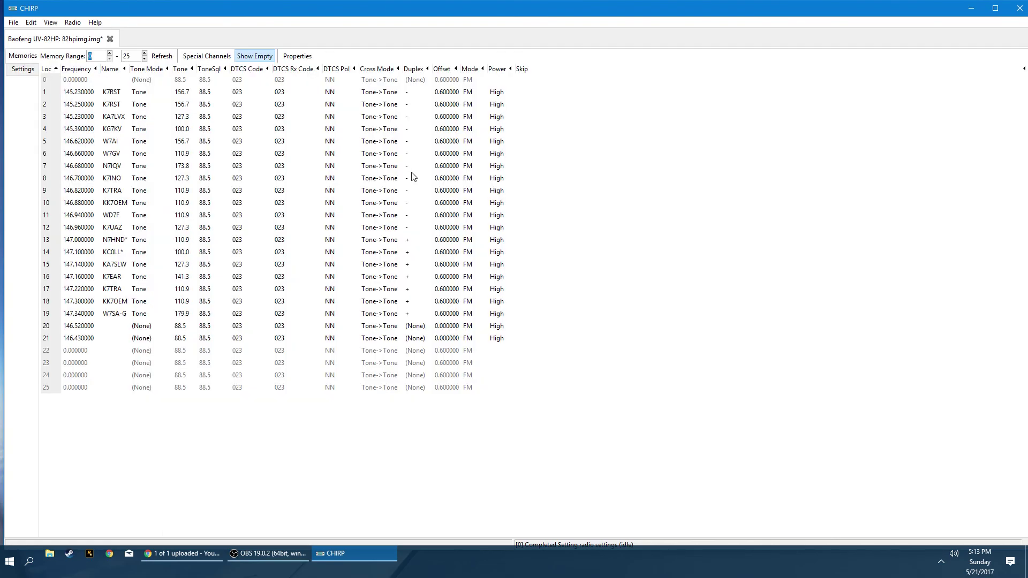
left_click(29, 69)
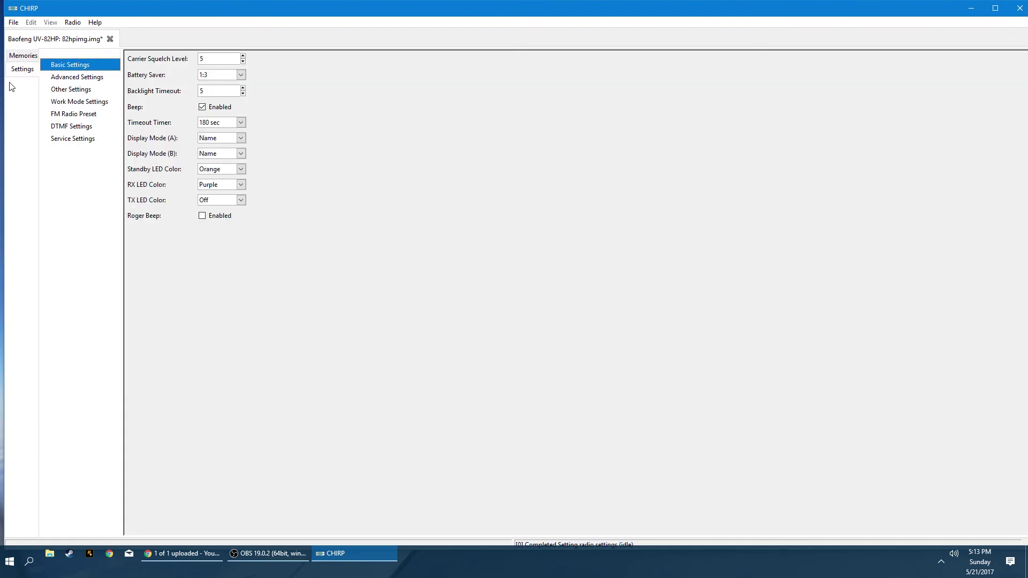
- Return to the memory list and start uploading the image to the radio
left_click(25, 55)
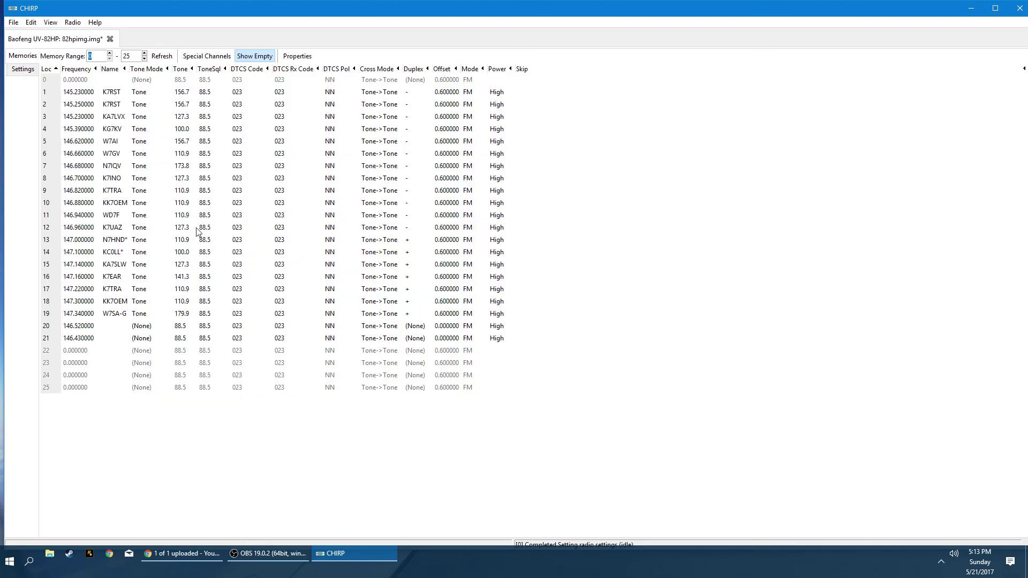
left_click(70, 24)
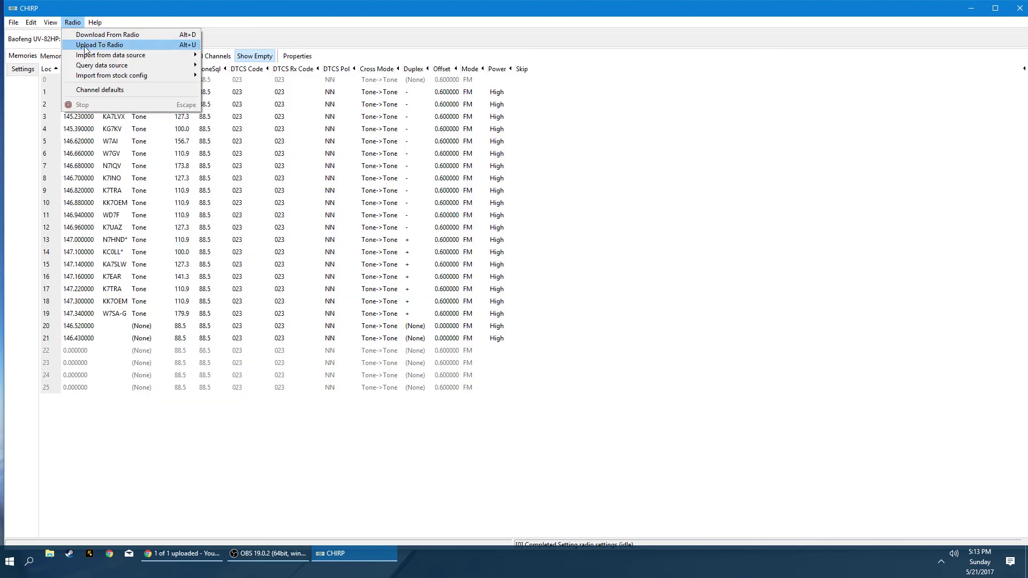
left_click(85, 46)
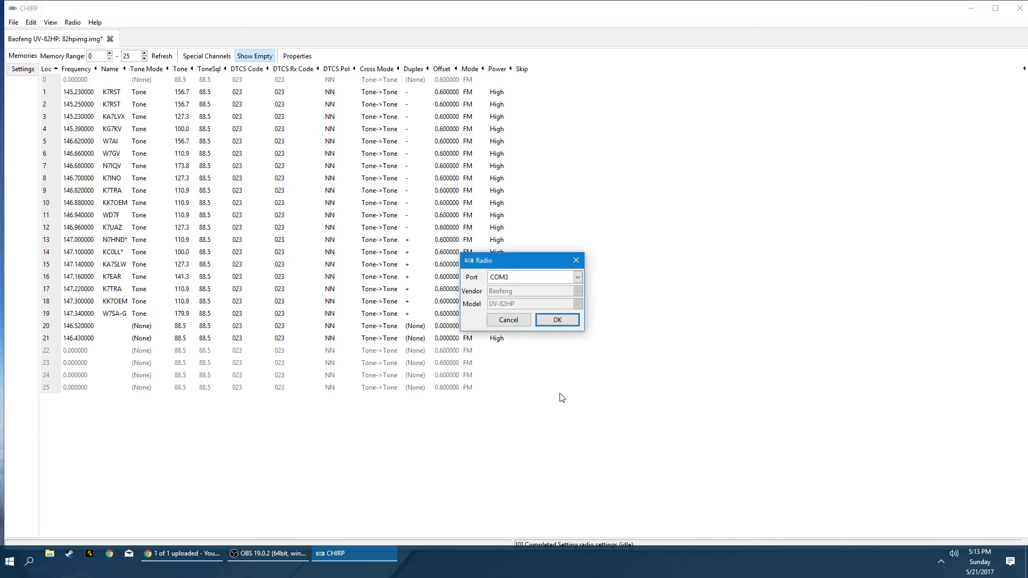